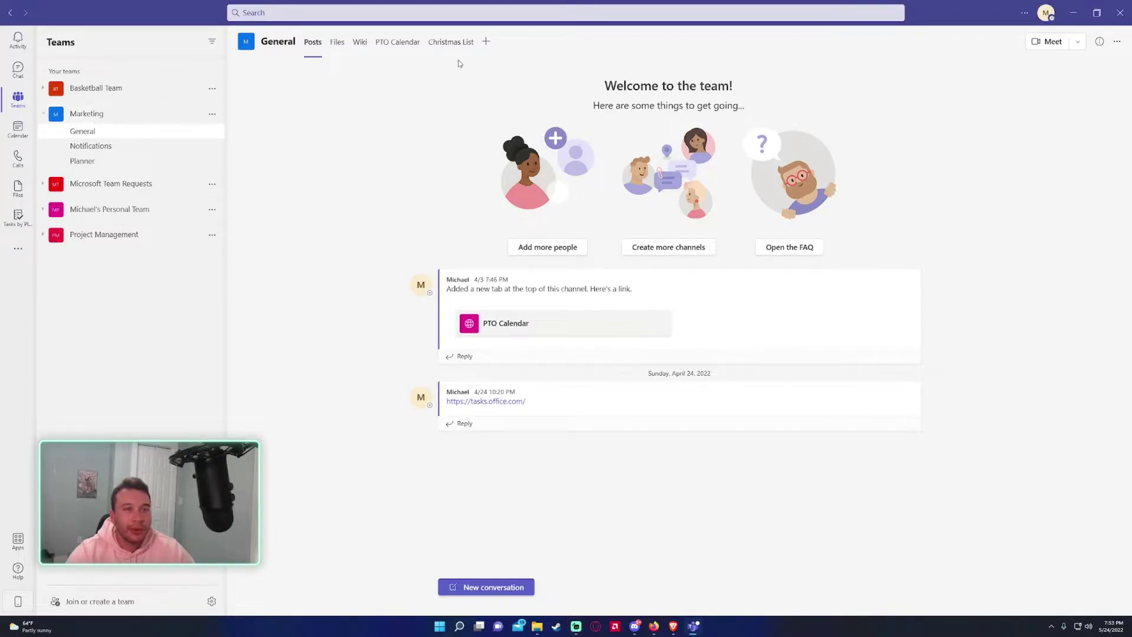
Step: From the General channel's more-options menu, open the Marketing team's site in SharePoint
{"action": "left_click", "coordinate": [1117, 41]}
{"action": "left_click", "coordinate": [1071, 160]}
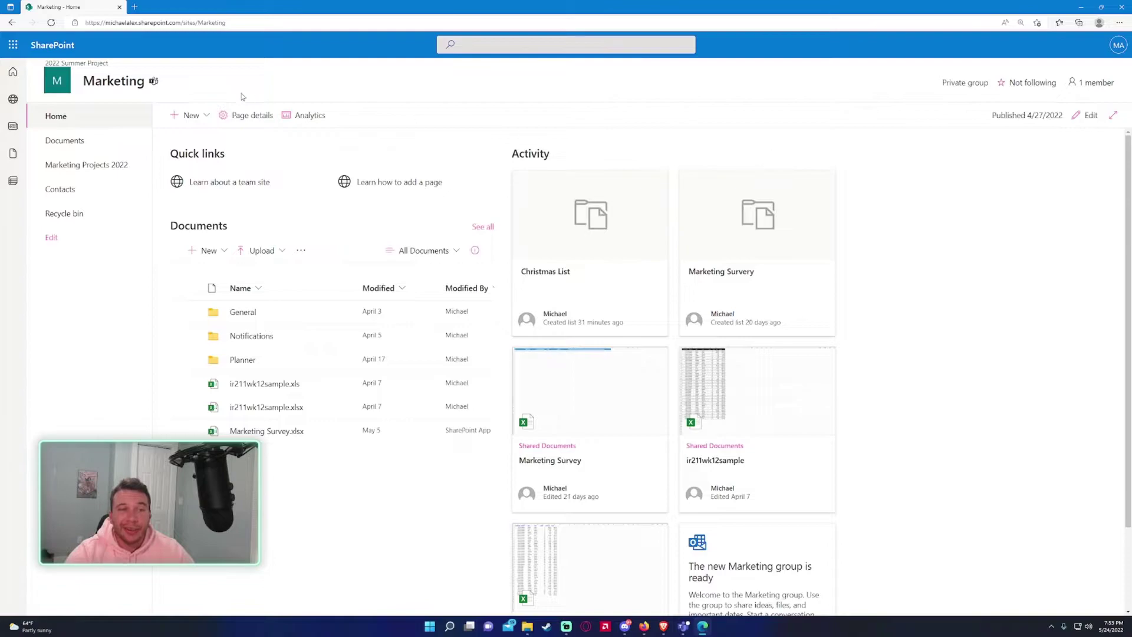
Step: Preview the New menu, then go to Site contents from the settings gear
{"action": "left_click", "coordinate": [188, 116]}
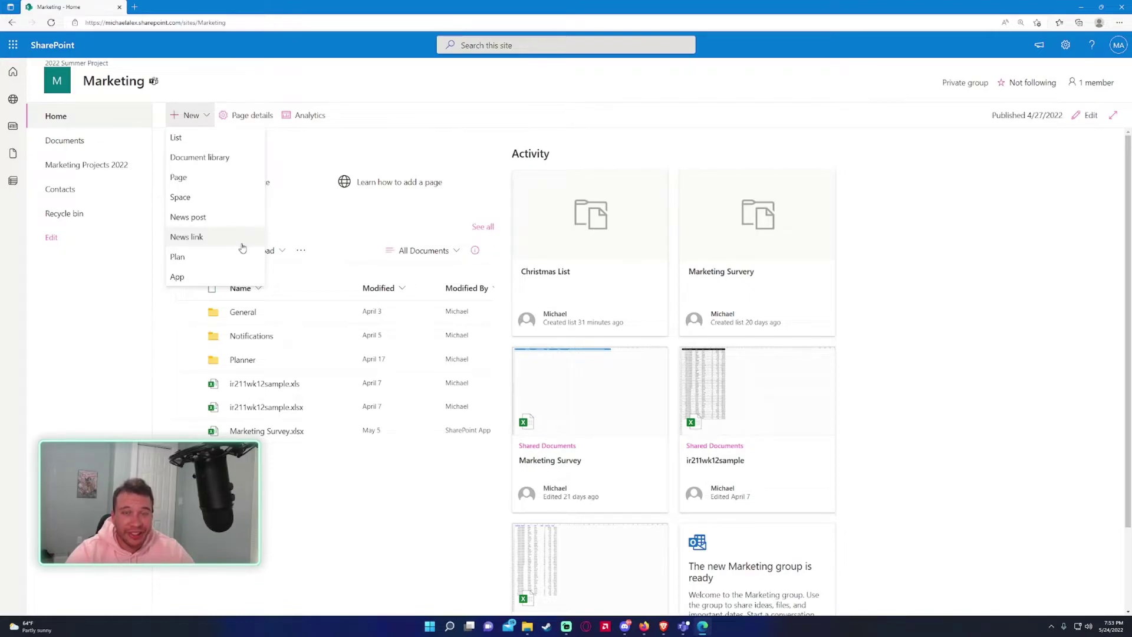
{"action": "left_click", "coordinate": [393, 102]}
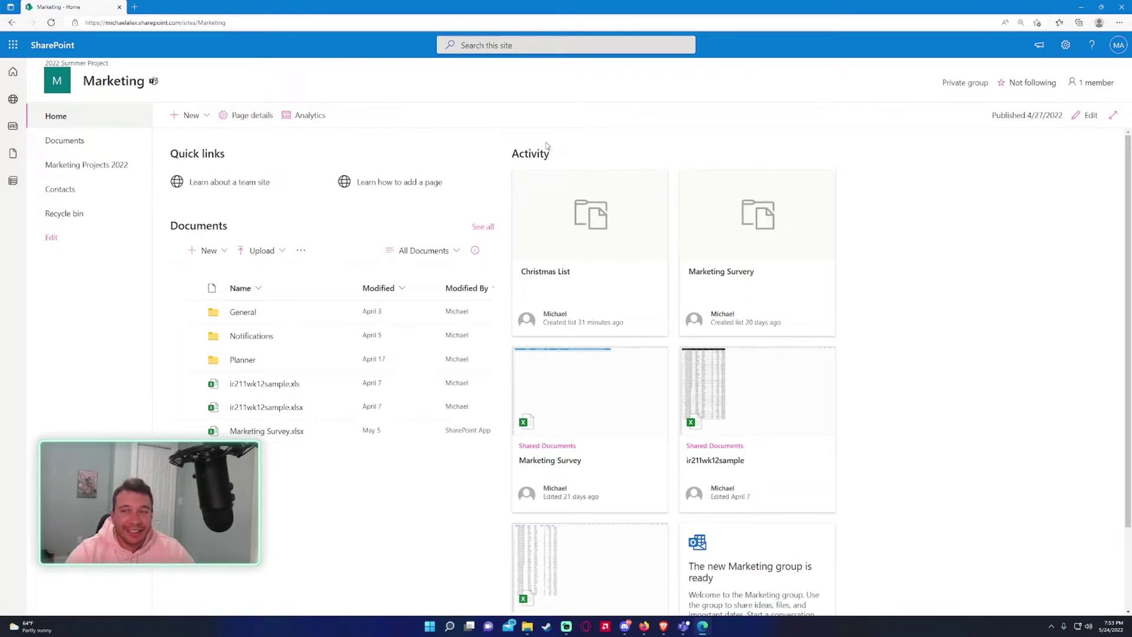
{"action": "left_click", "coordinate": [1066, 46]}
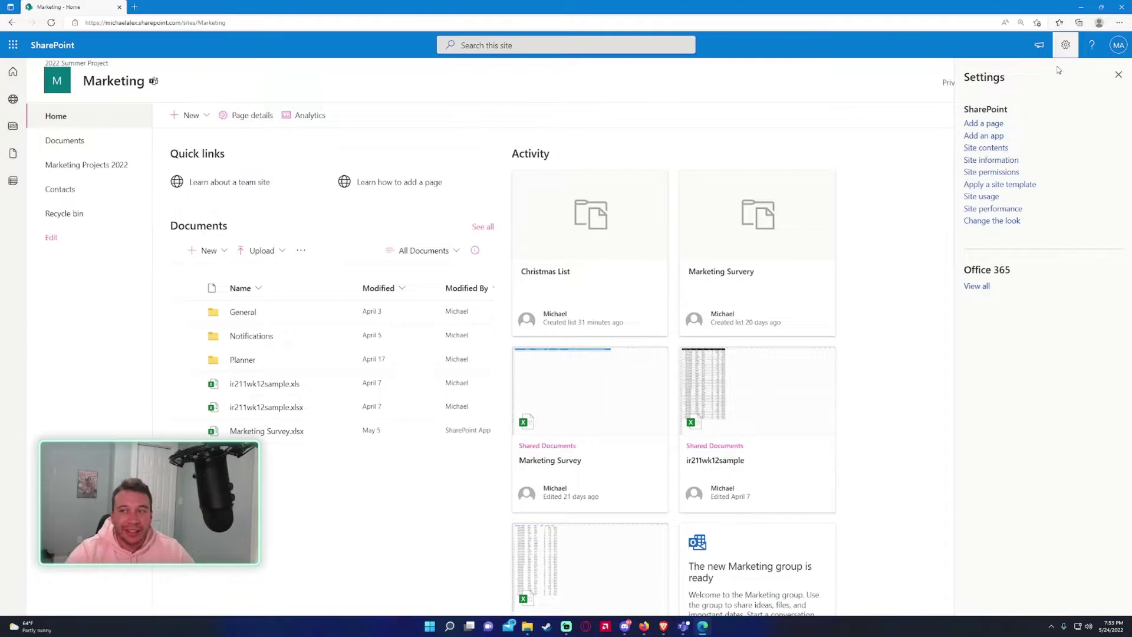
{"action": "left_click", "coordinate": [989, 149]}
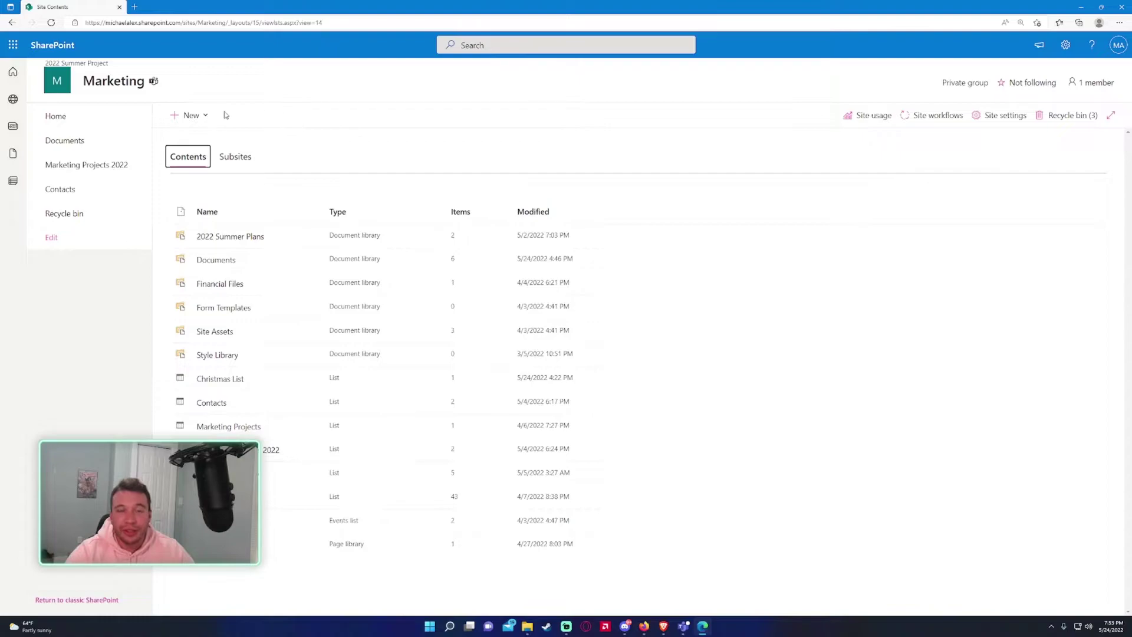
Step: Choose New > Subsite on the Marketing Site contents page
{"action": "left_click", "coordinate": [204, 116]}
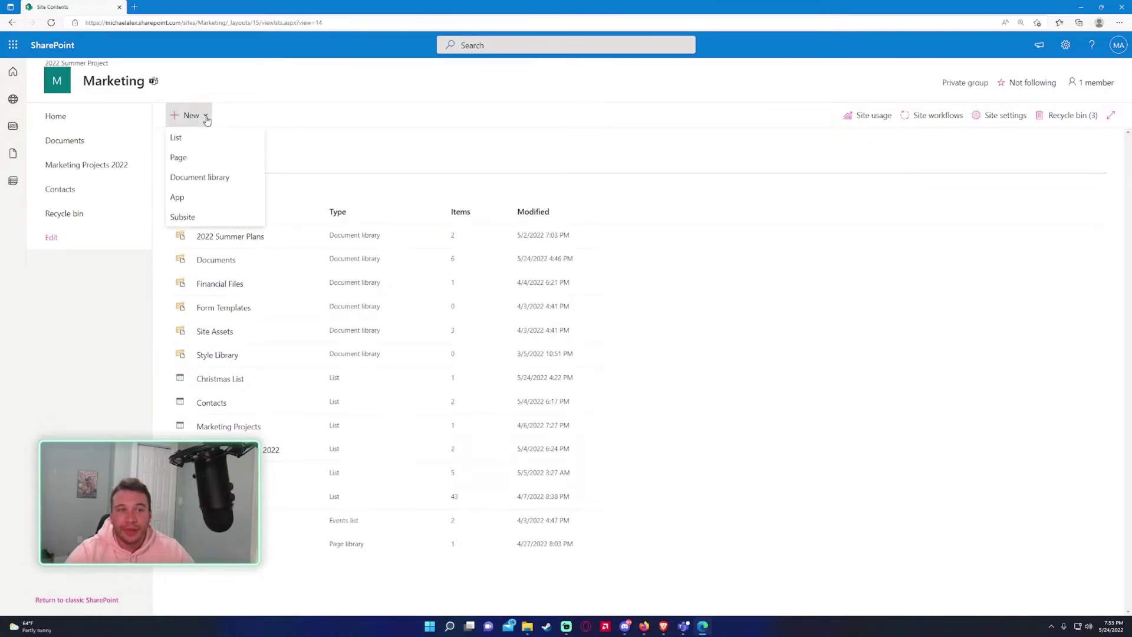
{"action": "left_click", "coordinate": [209, 218]}
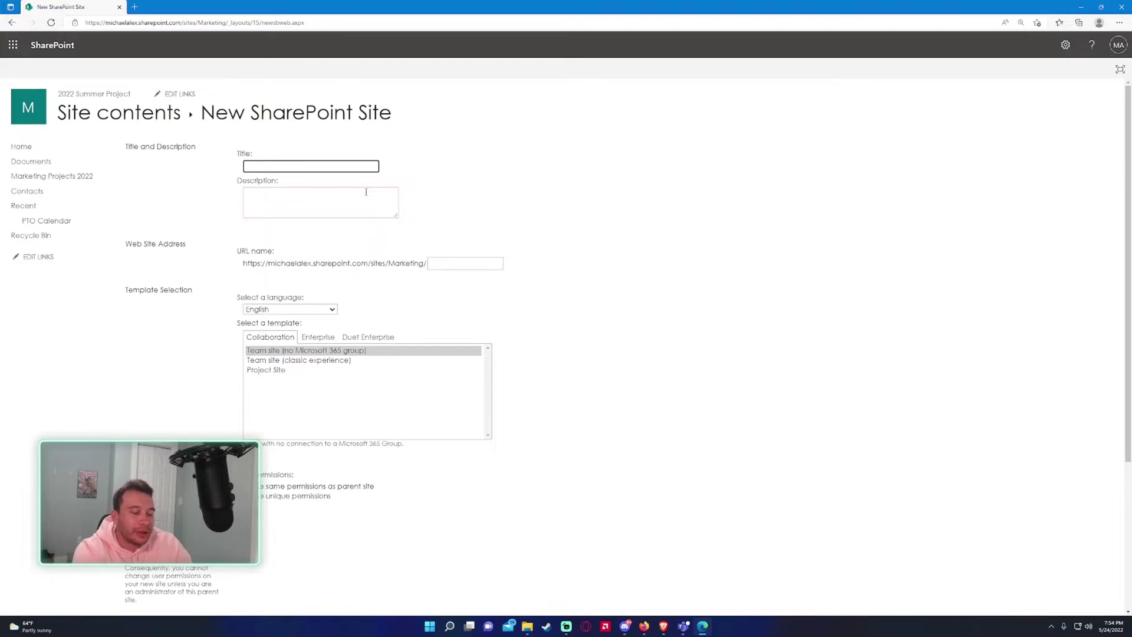
Step: Enter 'Fall Marketing Campaign' as the subsite title, correcting typos along the way
{"action": "type", "text": "Fall Mar"}
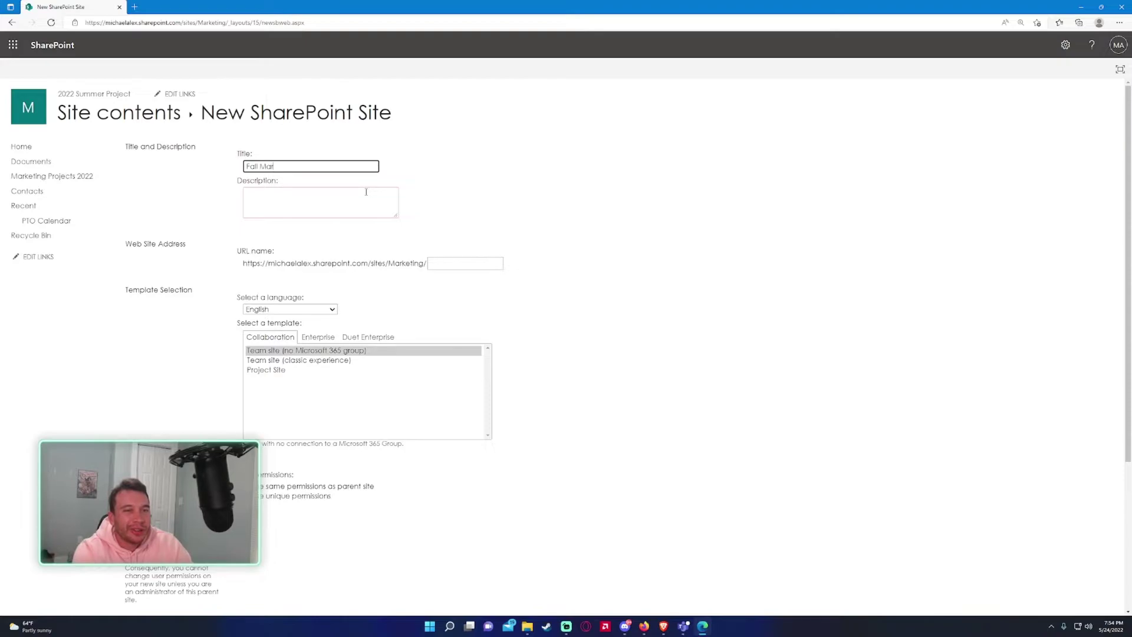
{"action": "type", "text": "keting Campaign"}
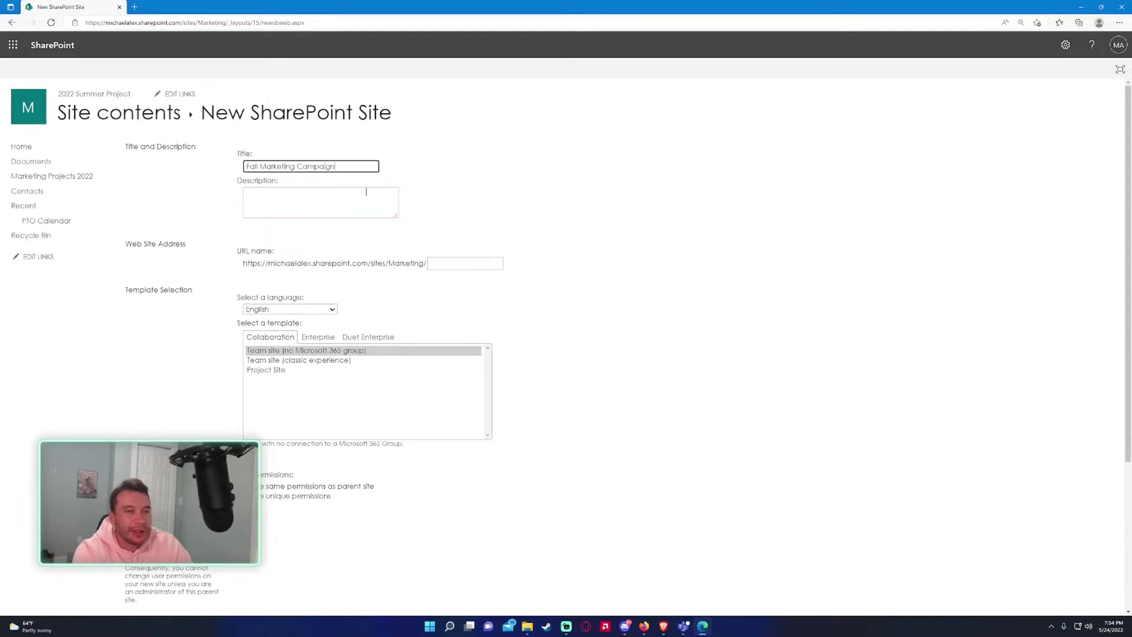
Step: Enter 'FallCampaign' as the subsite's URL name
{"action": "left_click", "coordinate": [366, 192]}
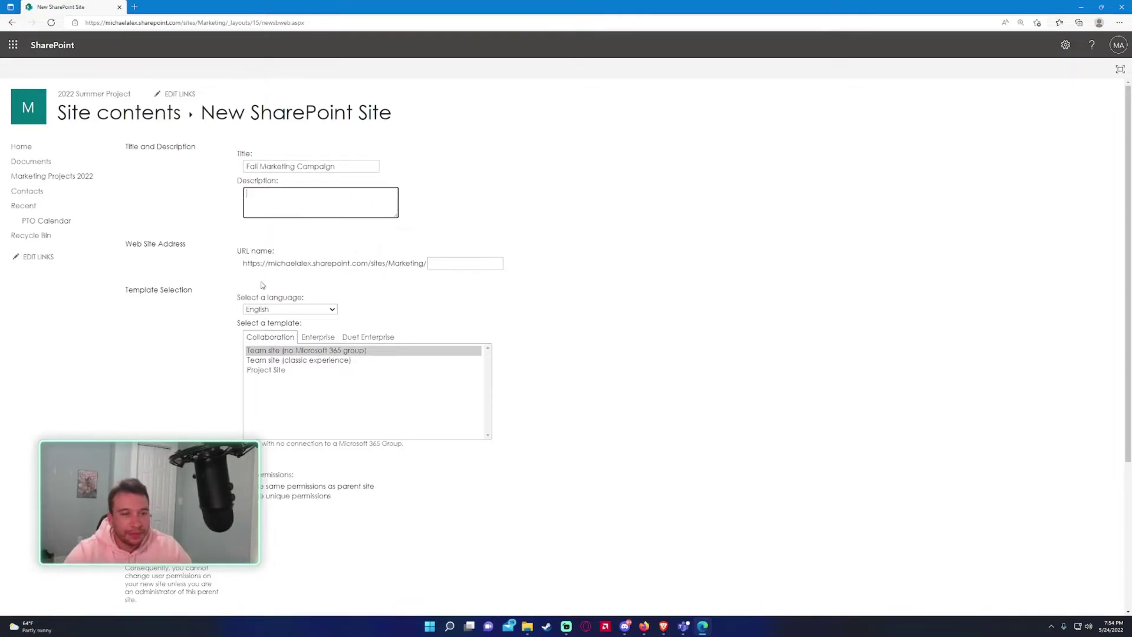
{"action": "left_click", "coordinate": [462, 265]}
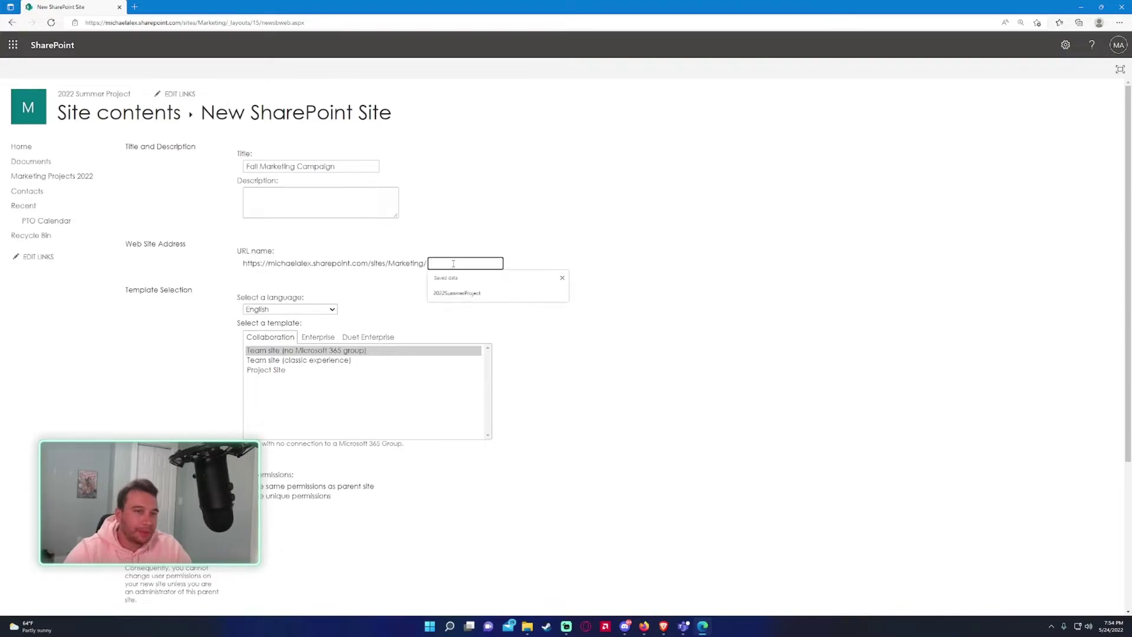
{"action": "type", "text": "FallCamp"}
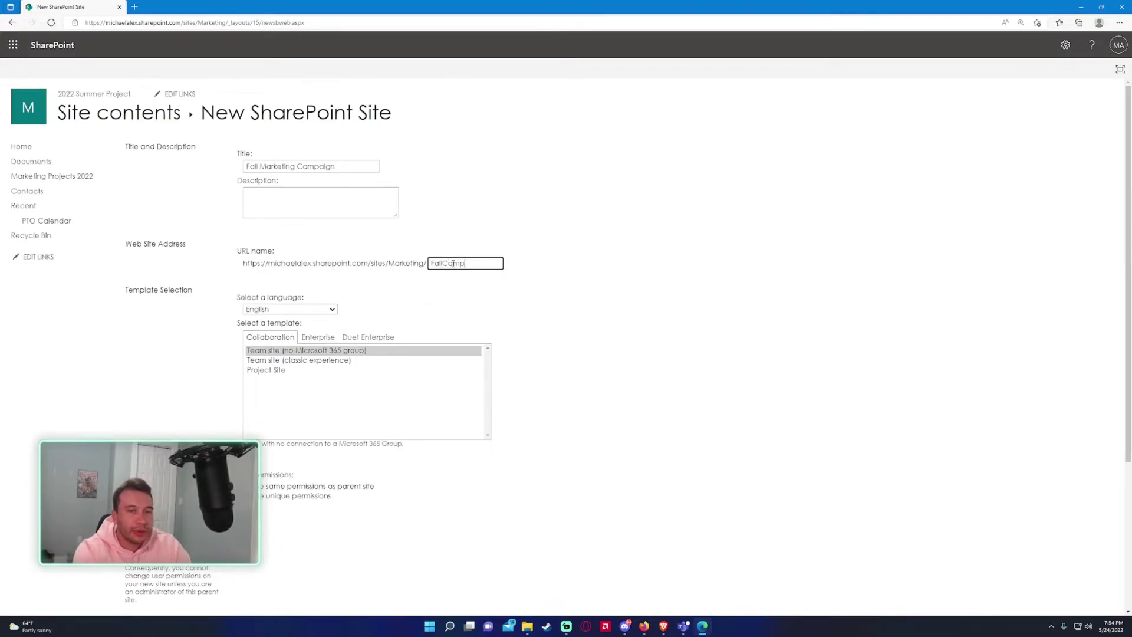
{"action": "type", "text": "aign"}
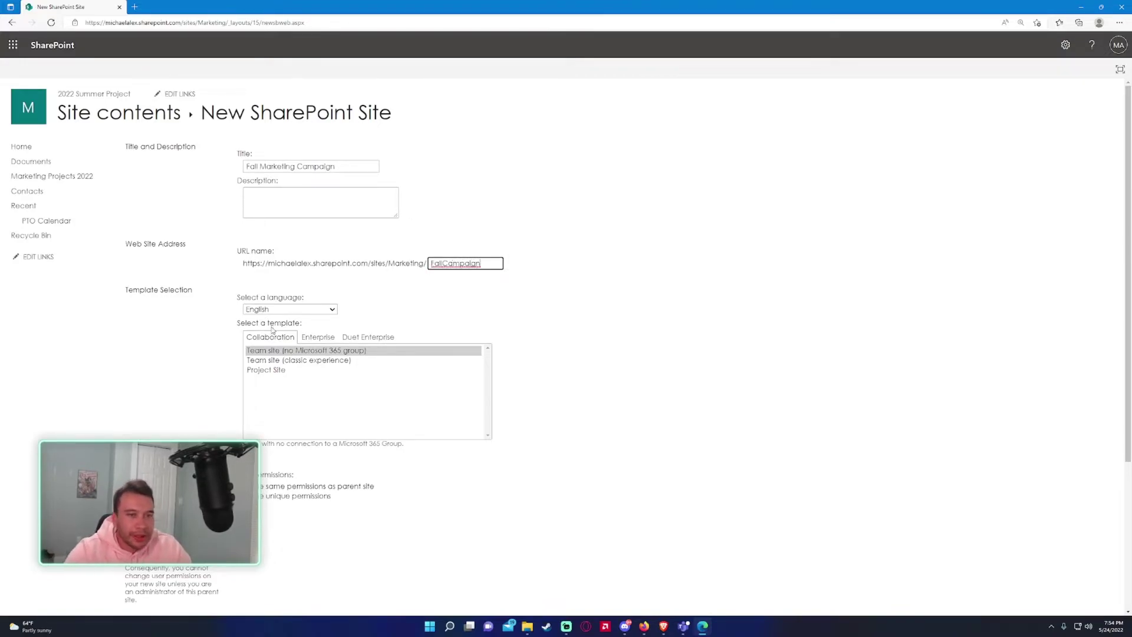
Step: Compare template tabs, settling on Team site (no Microsoft 365 group) under Collaboration
{"action": "scroll", "coordinate": [246, 353], "scroll_direction": "down", "scroll_amount": 2}
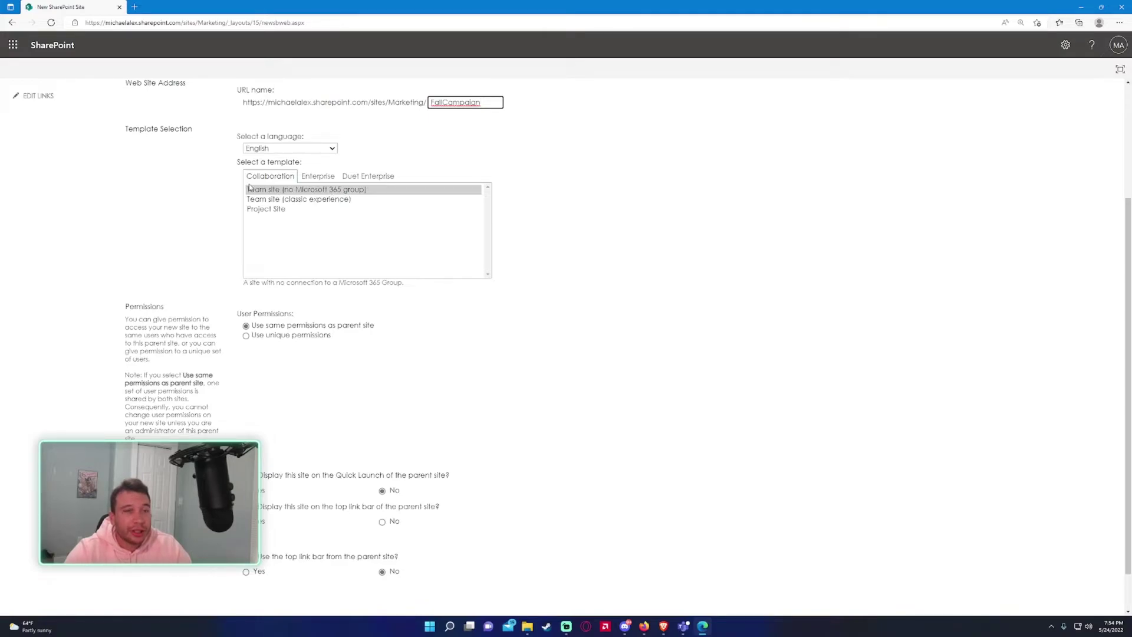
{"action": "left_click", "coordinate": [273, 201]}
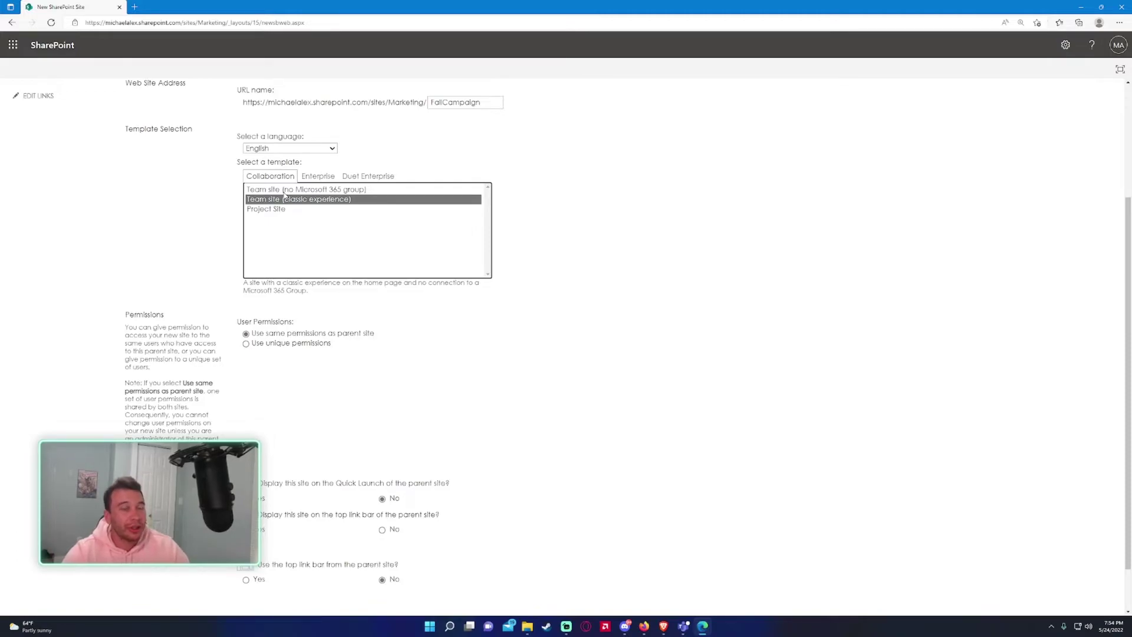
{"action": "left_click", "coordinate": [292, 209]}
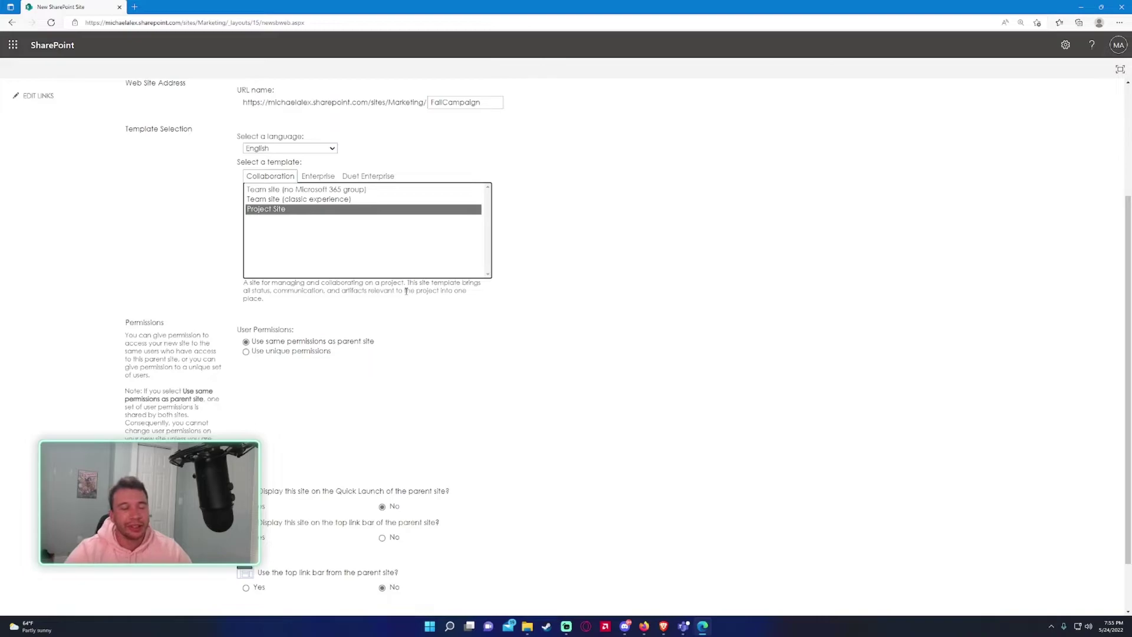
{"action": "left_click", "coordinate": [305, 191]}
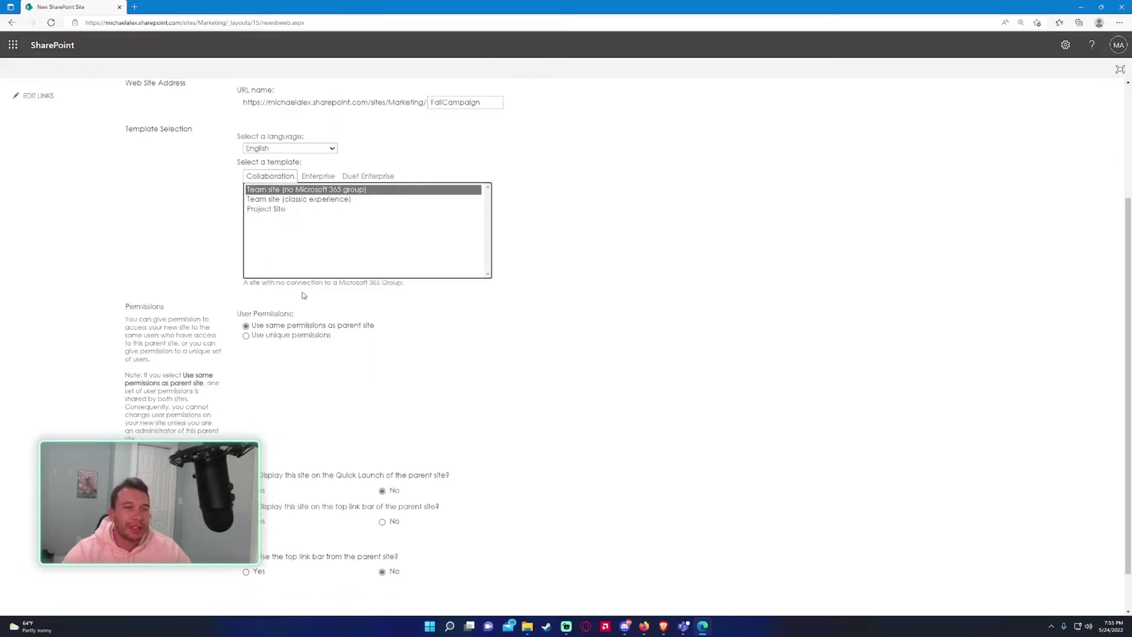
{"action": "left_click", "coordinate": [330, 181]}
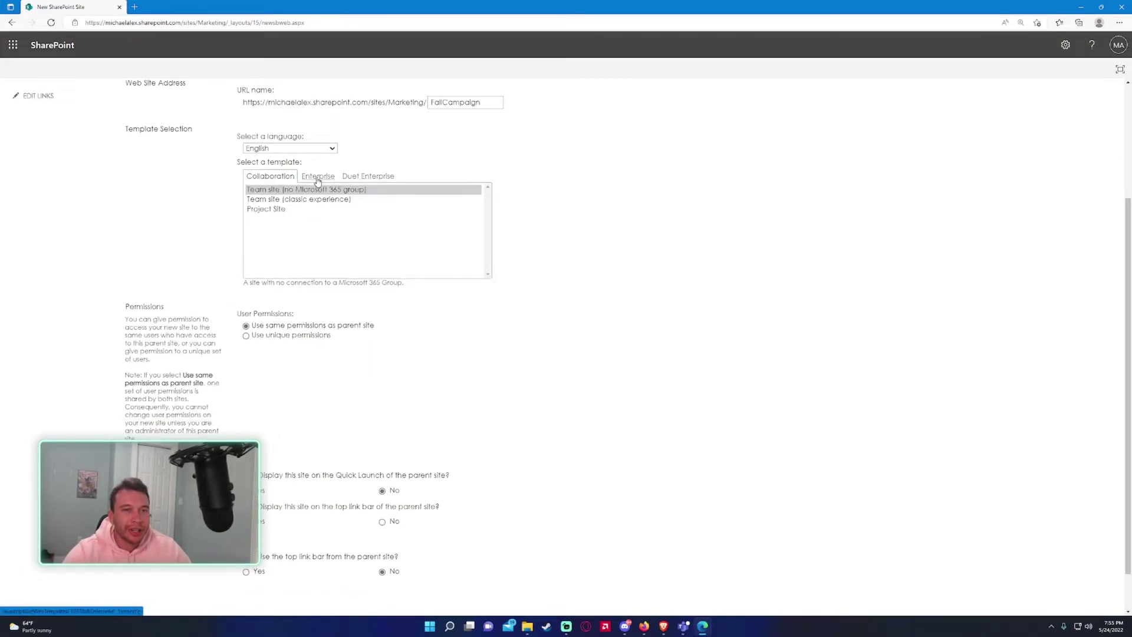
{"action": "left_click", "coordinate": [329, 180]}
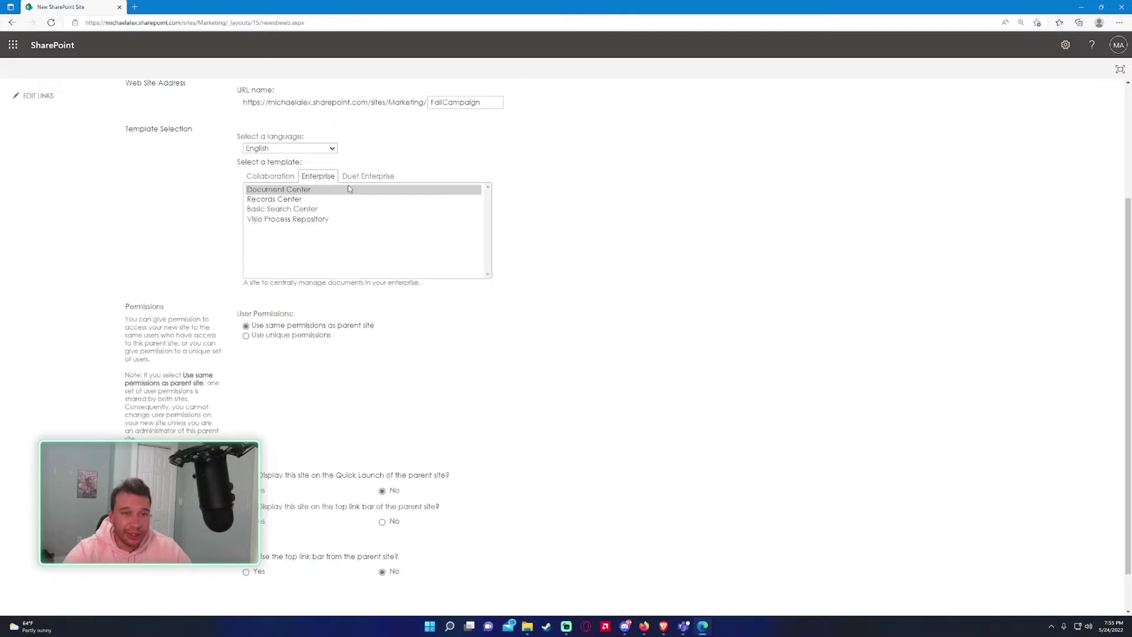
{"action": "left_click", "coordinate": [367, 177]}
{"action": "left_click", "coordinate": [277, 177]}
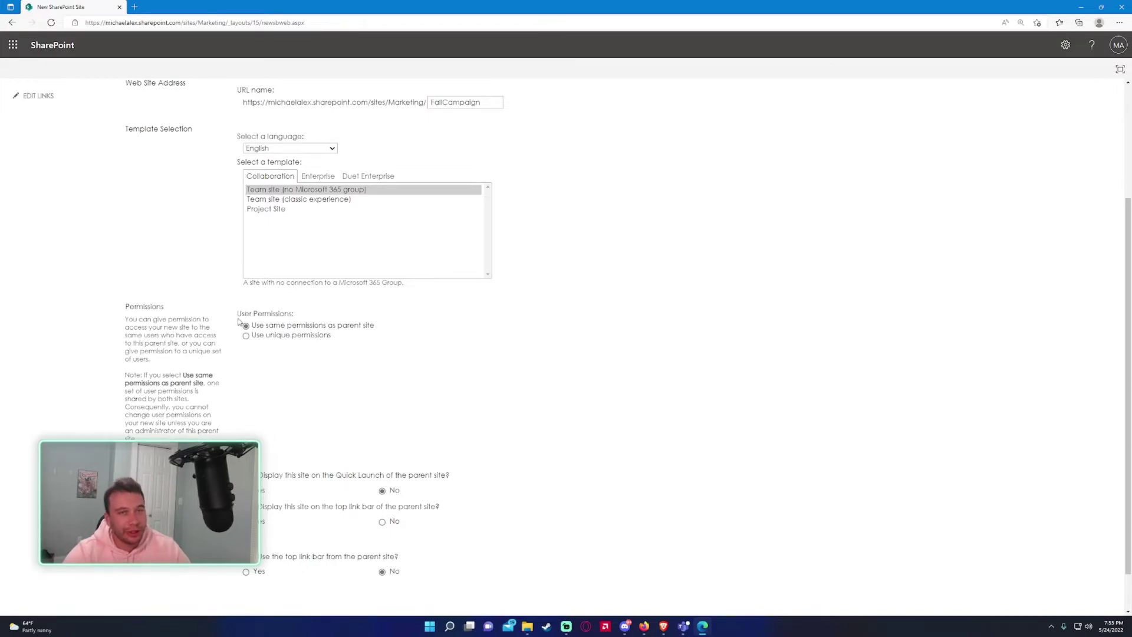
{"action": "scroll", "coordinate": [222, 329], "scroll_direction": "down", "scroll_amount": 1}
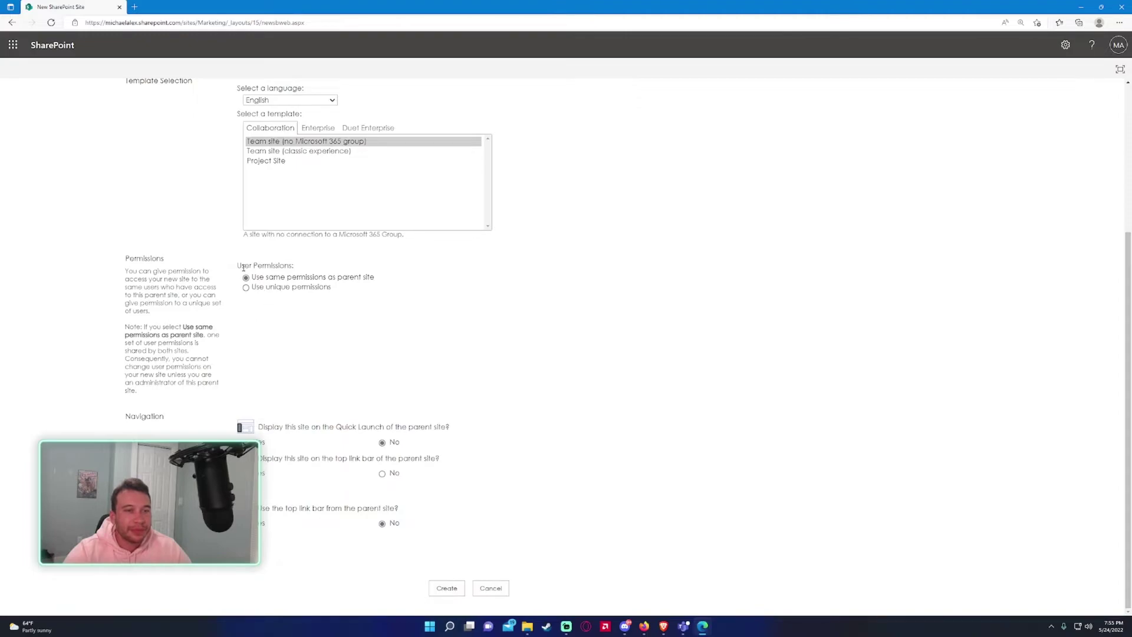
{"action": "left_click_drag", "start_coordinate": [240, 265], "coordinate": [281, 266]}
{"action": "left_click", "coordinate": [273, 286]}
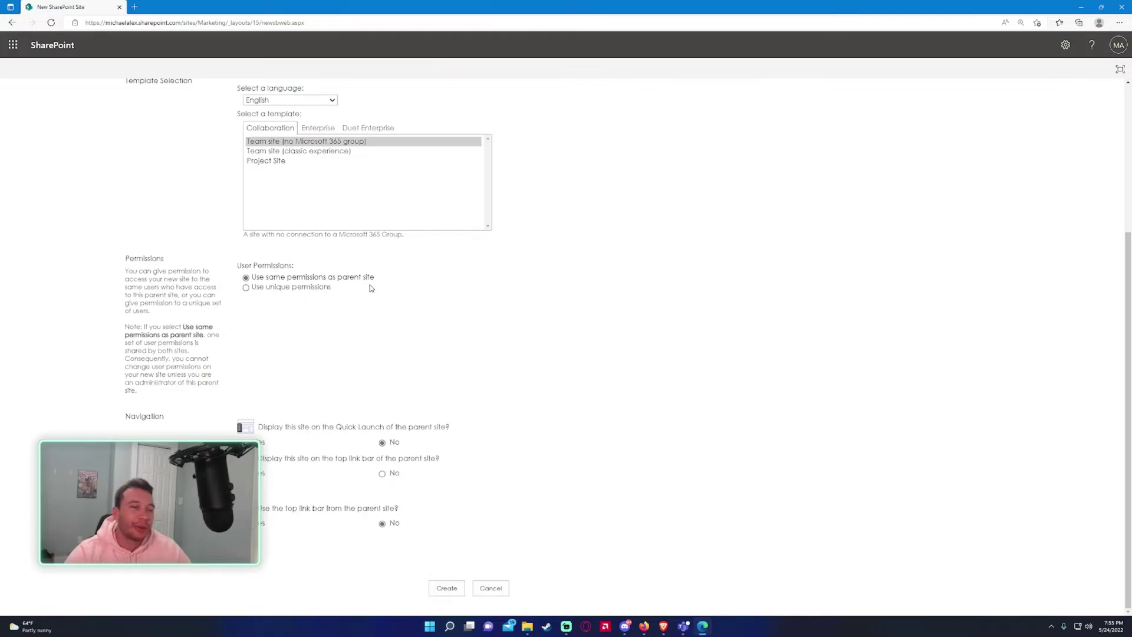
{"action": "left_click", "coordinate": [320, 287]}
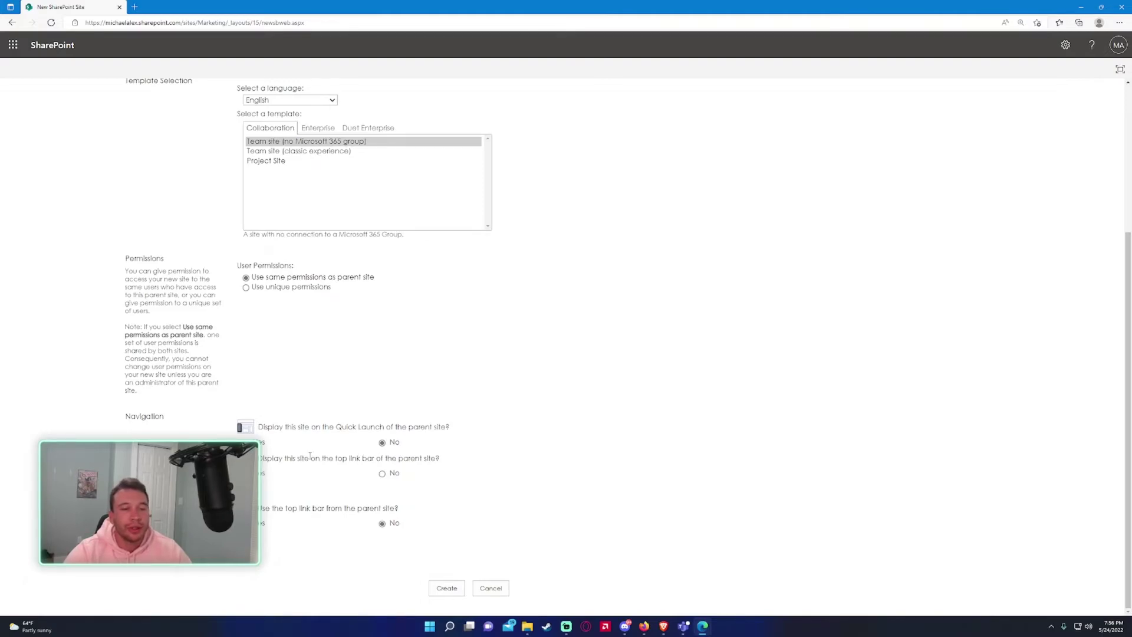
{"action": "left_click_drag", "start_coordinate": [265, 459], "coordinate": [444, 462]}
{"action": "left_click", "coordinate": [443, 463]}
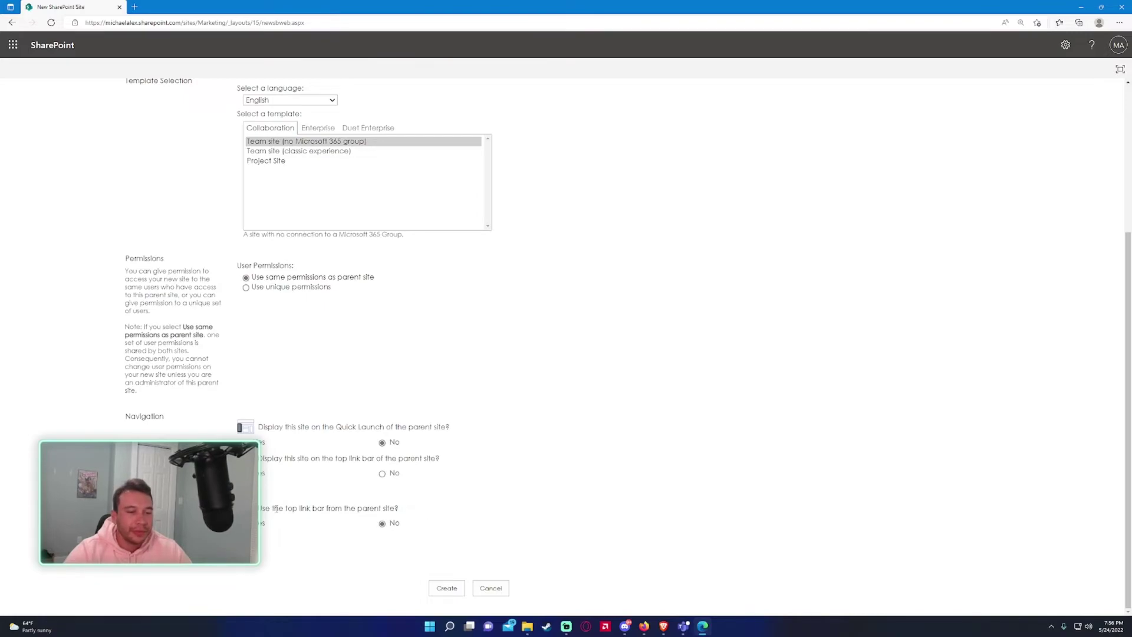
{"action": "left_click_drag", "start_coordinate": [270, 508], "coordinate": [363, 508]}
{"action": "left_click", "coordinate": [359, 506]}
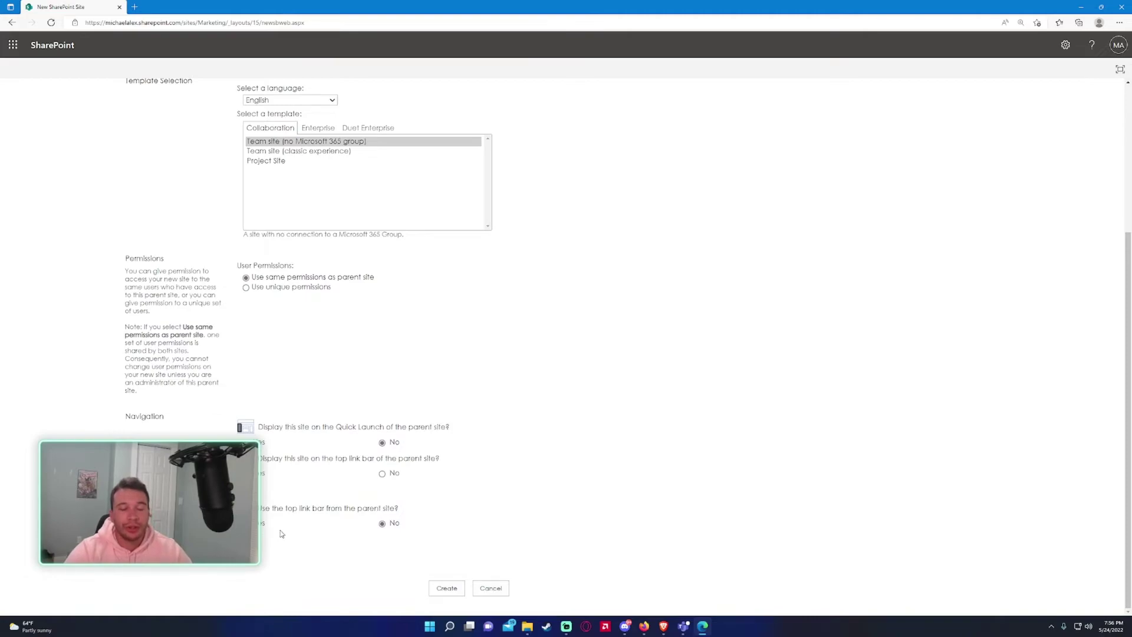
Step: Set the top link bar to inherit from the parent, create the subsite, and reload it
{"action": "left_click", "coordinate": [264, 524]}
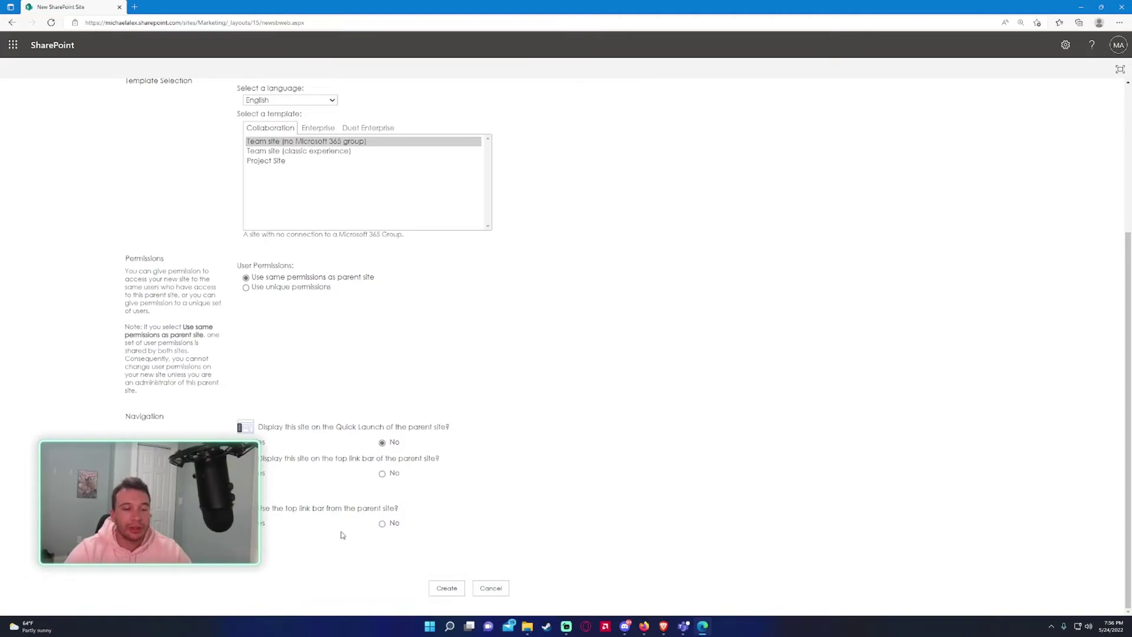
{"action": "left_click", "coordinate": [445, 588]}
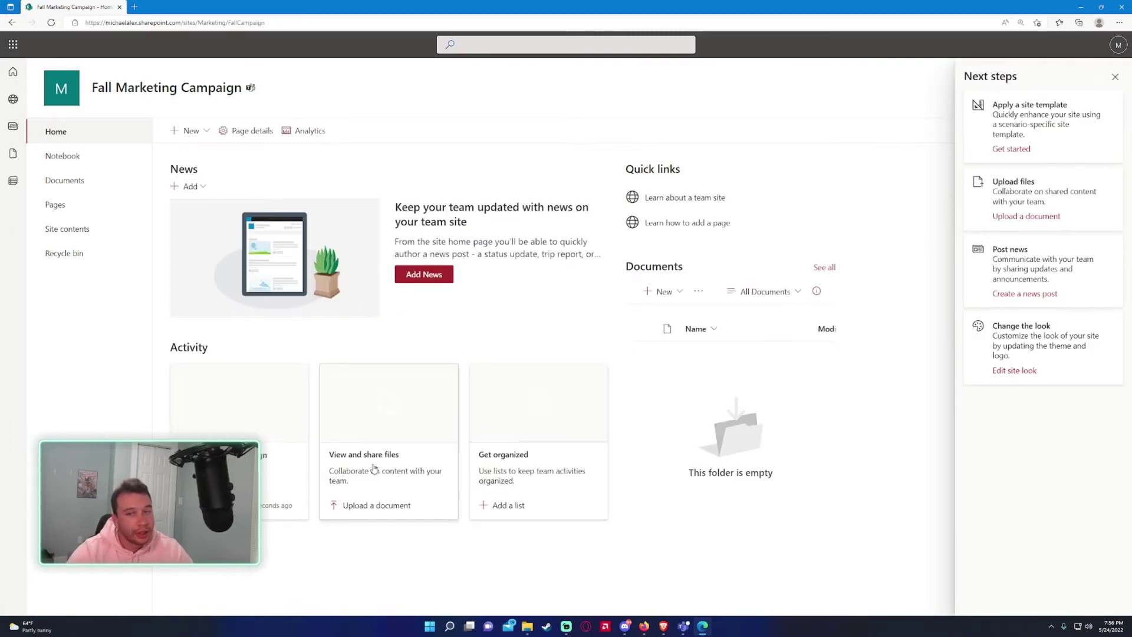
{"action": "left_click", "coordinate": [1115, 76]}
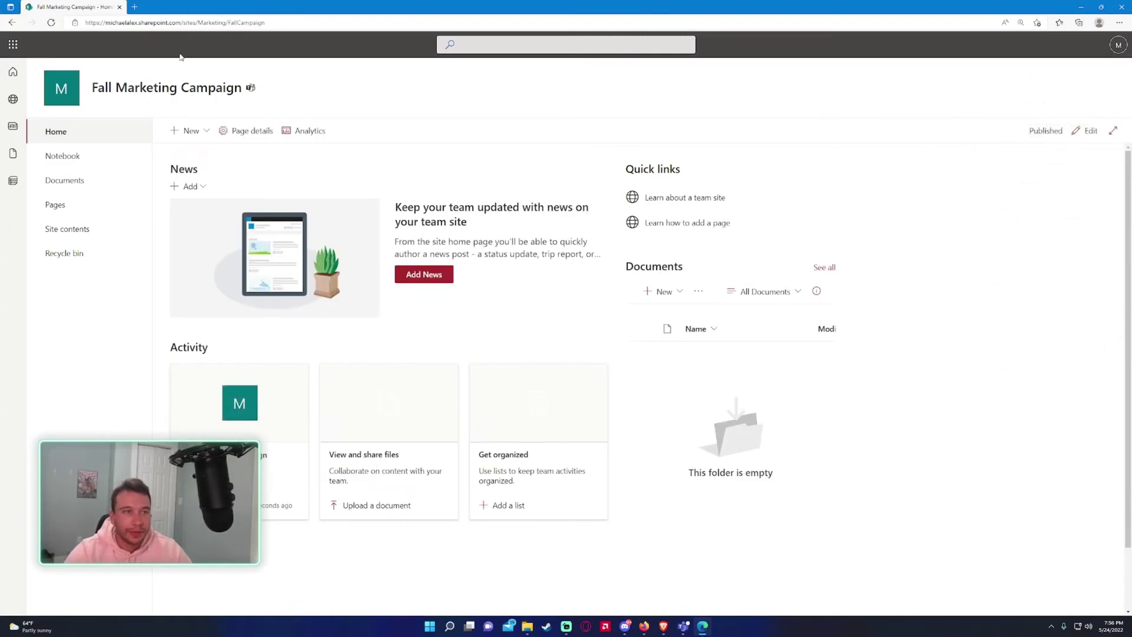
{"action": "left_click", "coordinate": [52, 23]}
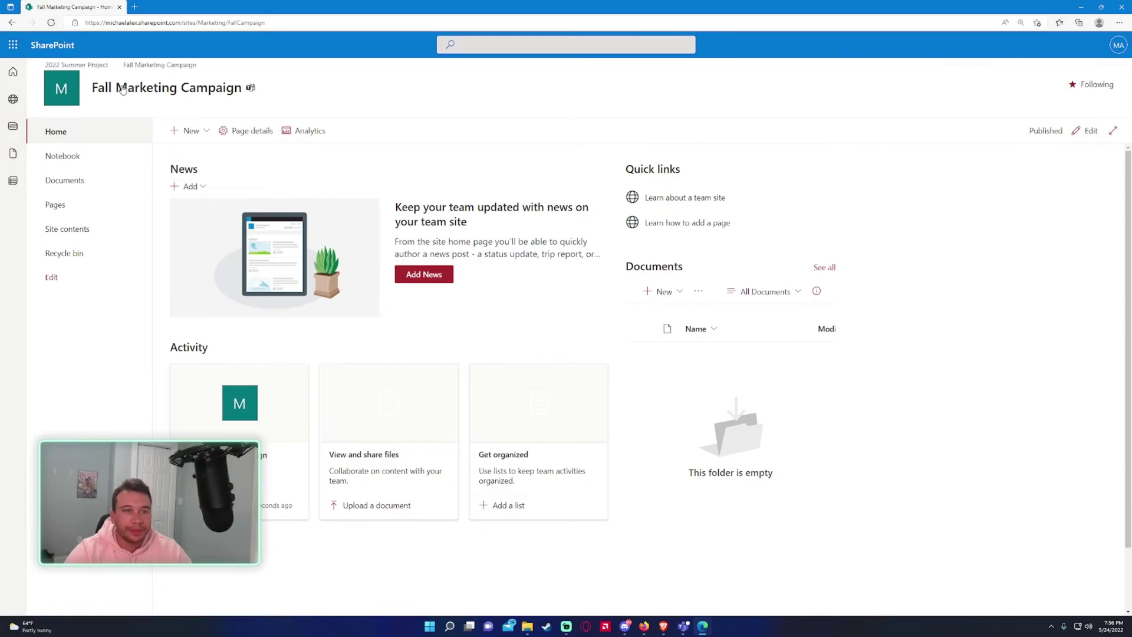
Step: Highlight the domain, Marketing and FallCampaign parts of the new site's address
{"action": "left_click", "coordinate": [272, 23]}
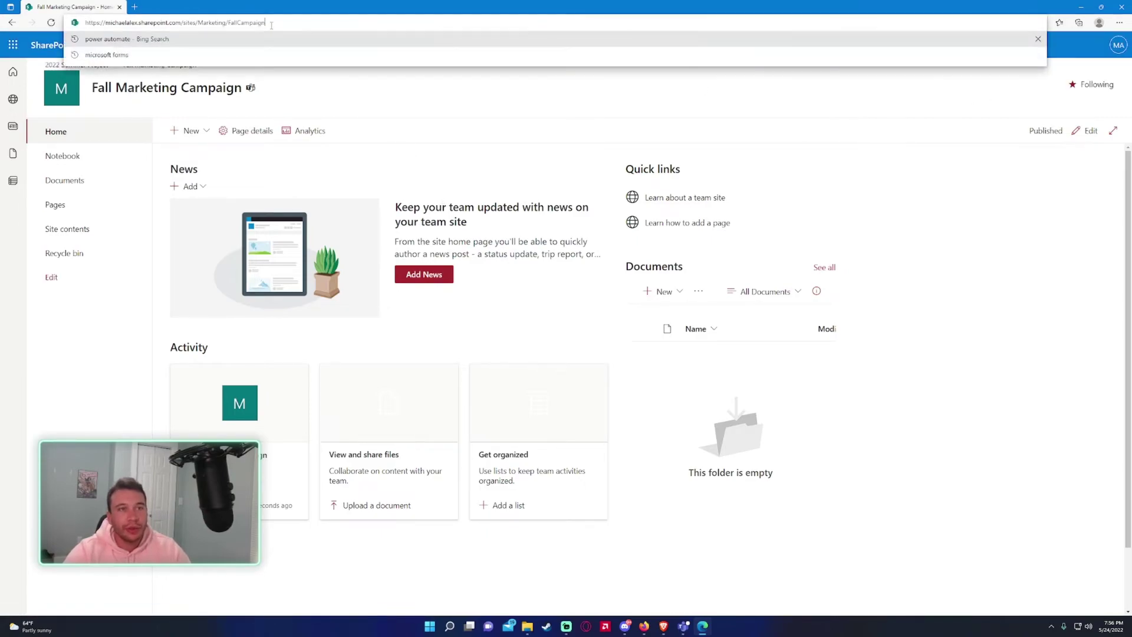
{"action": "left_click", "coordinate": [152, 27]}
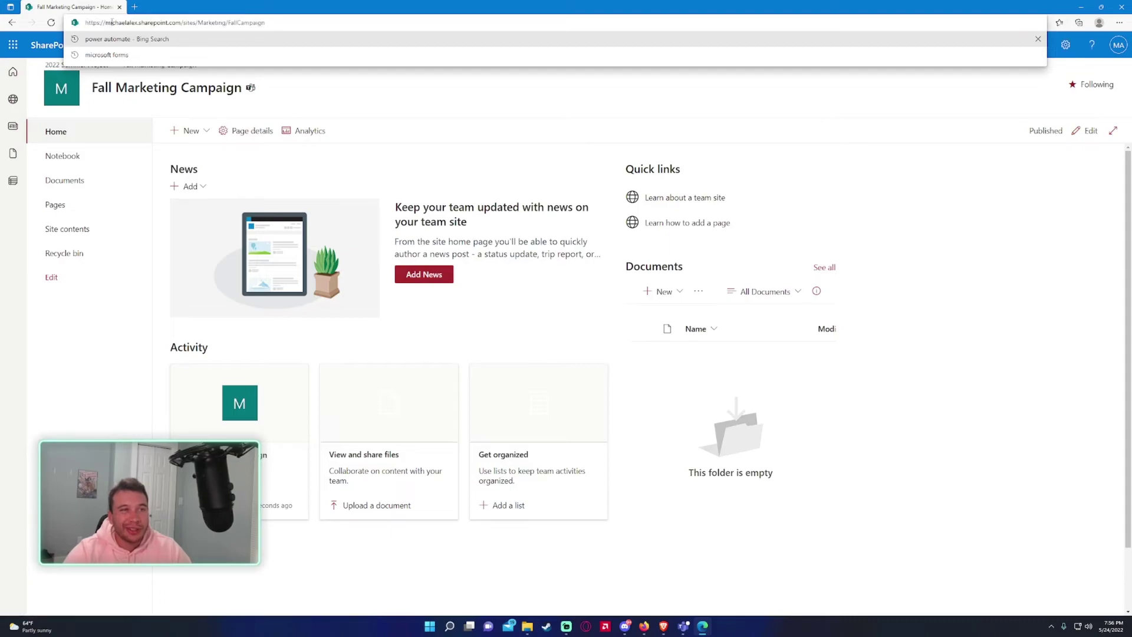
{"action": "left_click_drag", "start_coordinate": [110, 23], "coordinate": [266, 24]}
{"action": "left_click", "coordinate": [224, 23]}
{"action": "left_click", "coordinate": [266, 24]}
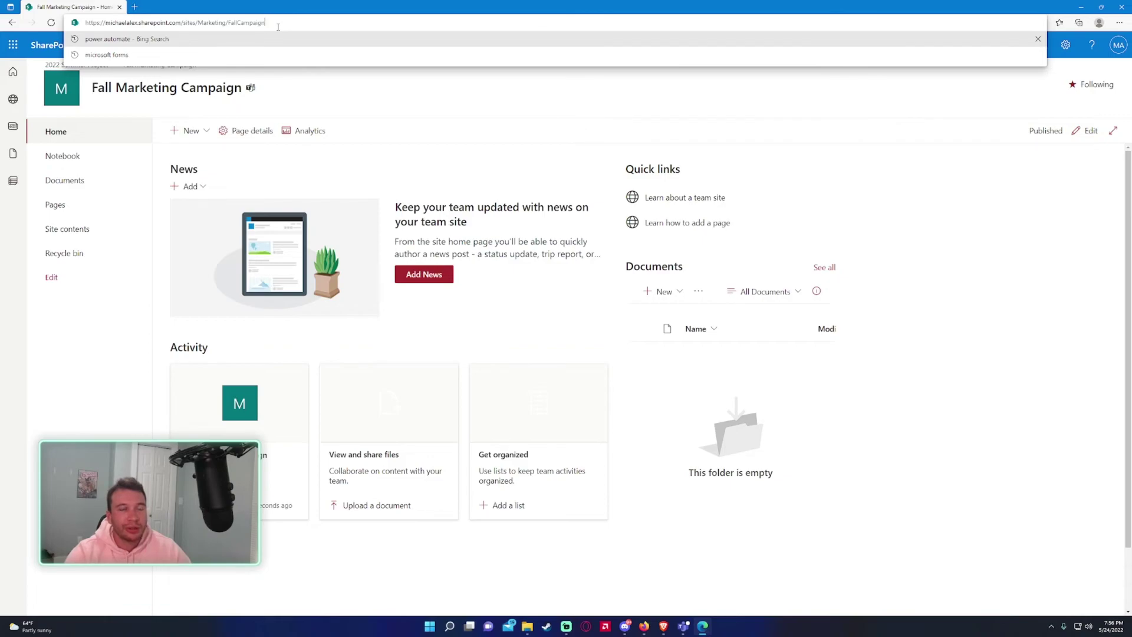
{"action": "left_click", "coordinate": [421, 130]}
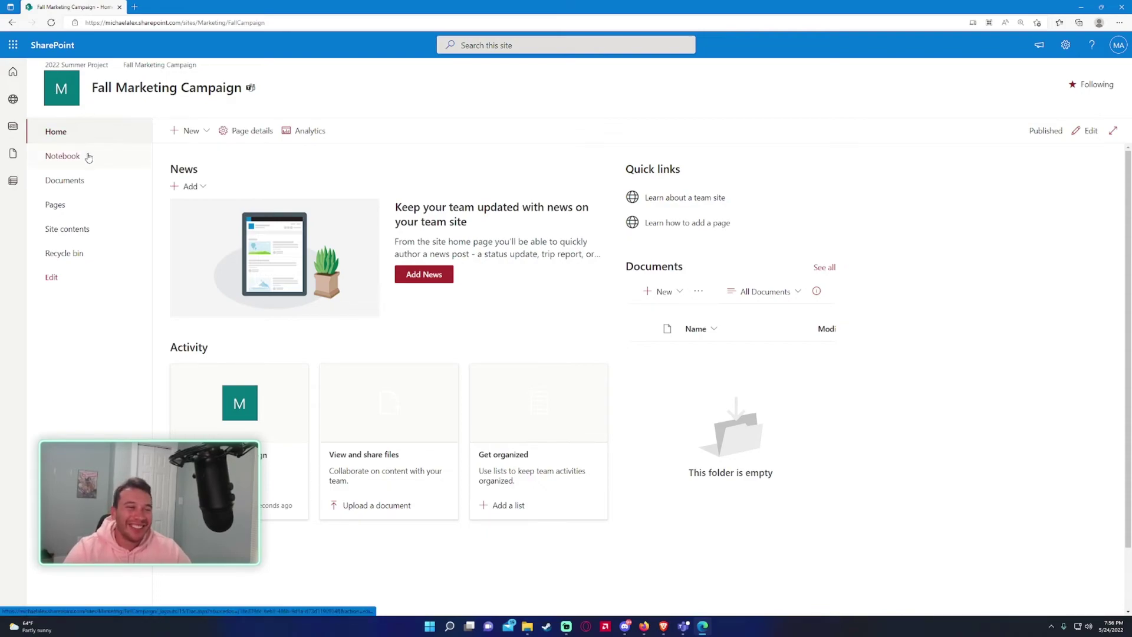
{"action": "left_click", "coordinate": [65, 181]}
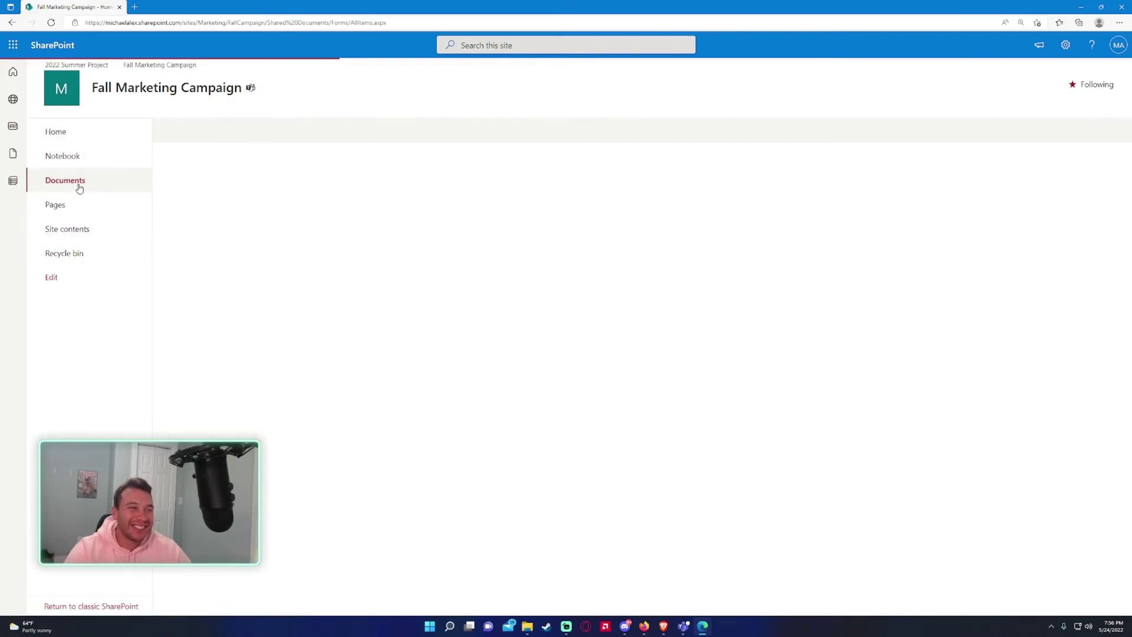
{"action": "left_click", "coordinate": [86, 137]}
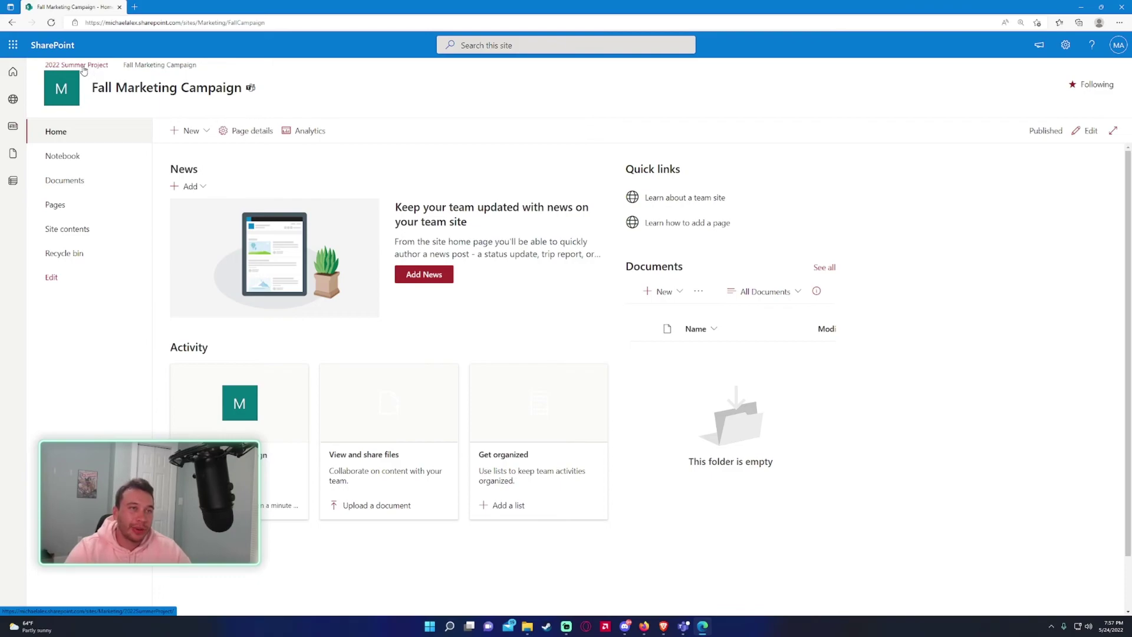
Step: Delete /FallCampaign from the address bar URL and load the Marketing site
{"action": "left_click", "coordinate": [83, 70]}
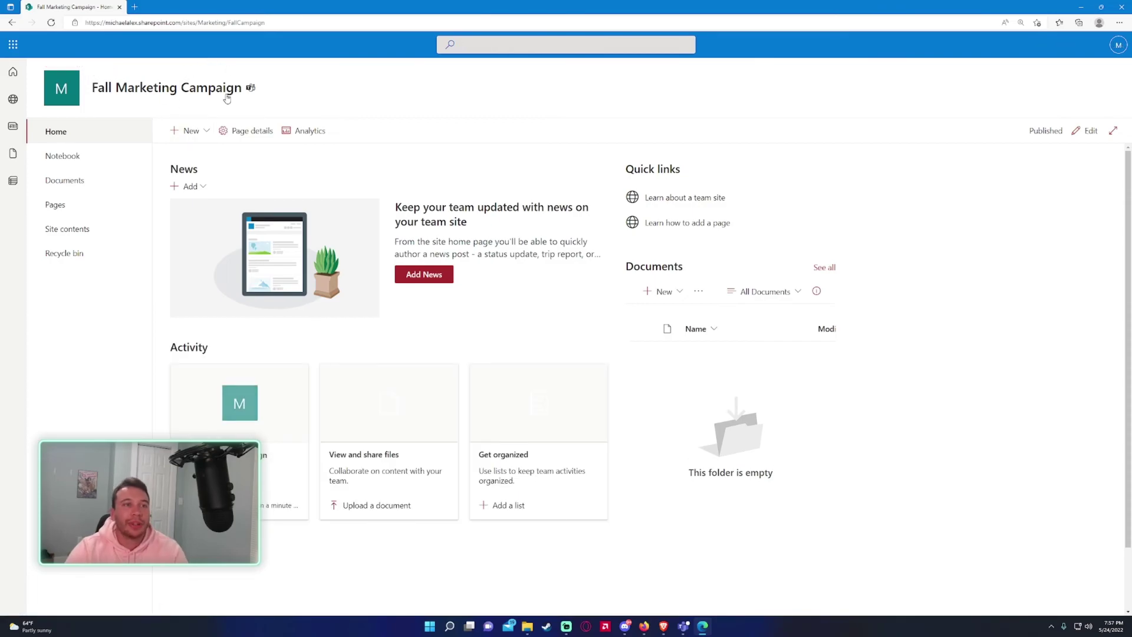
{"action": "left_click", "coordinate": [291, 27]}
{"action": "key", "text": "shift+Left"}
{"action": "key", "text": "shift+Left"}
{"action": "key", "text": "shift+Left"}
{"action": "key", "text": "shift+Left"}
{"action": "key", "text": "shift+Left"}
{"action": "key", "text": "shift+Left"}
{"action": "key", "text": "shift+Left"}
{"action": "key", "text": "shift+Left"}
{"action": "key", "text": "shift+Left"}
{"action": "key", "text": "shift+Left"}
{"action": "key", "text": "shift+Left"}
{"action": "key", "text": "shift+Left"}
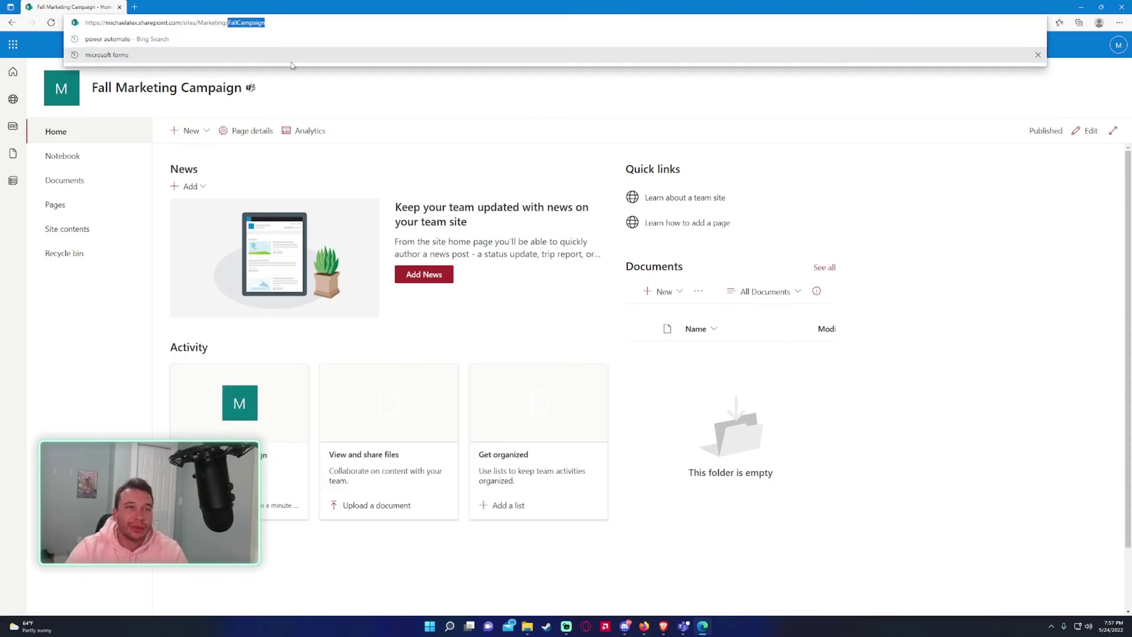
{"action": "key", "text": "BackSpace"}
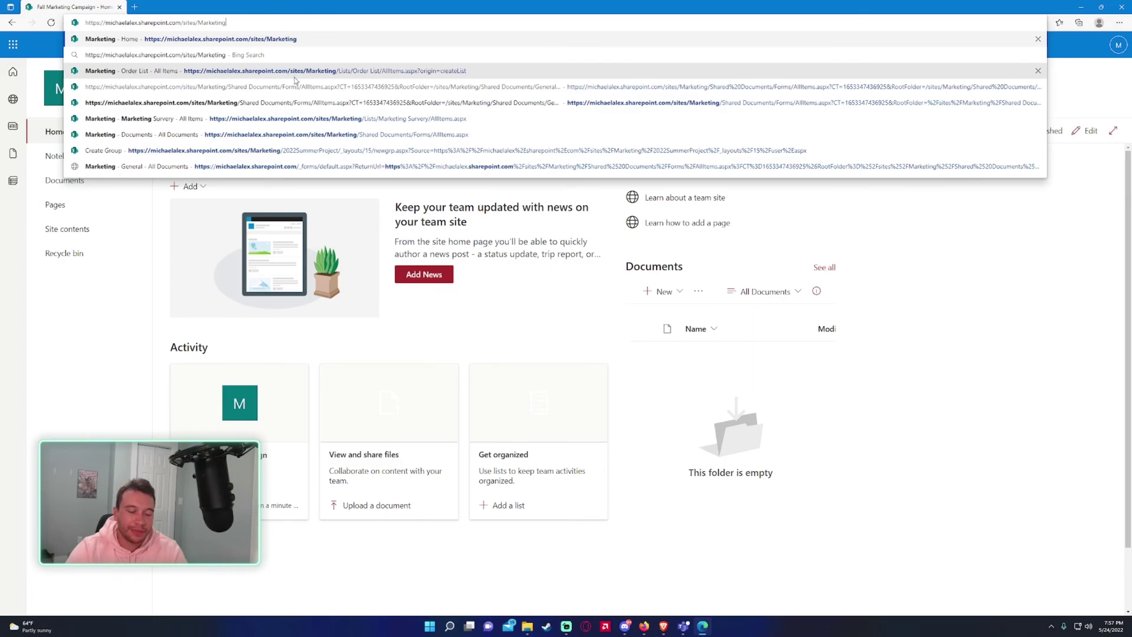
{"action": "key", "text": "Return"}
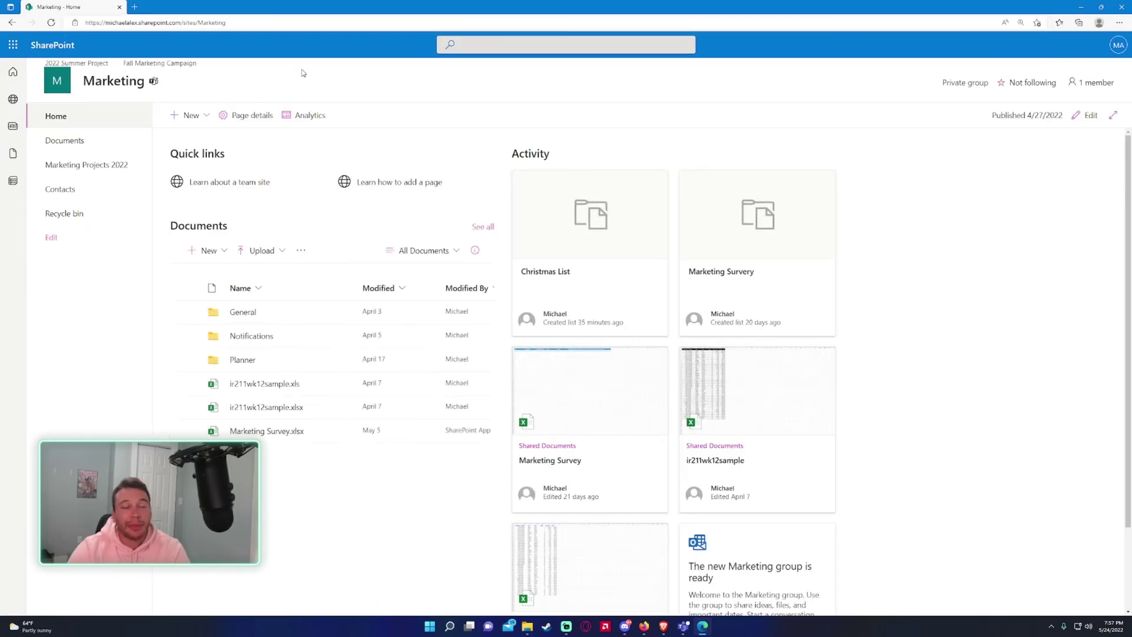